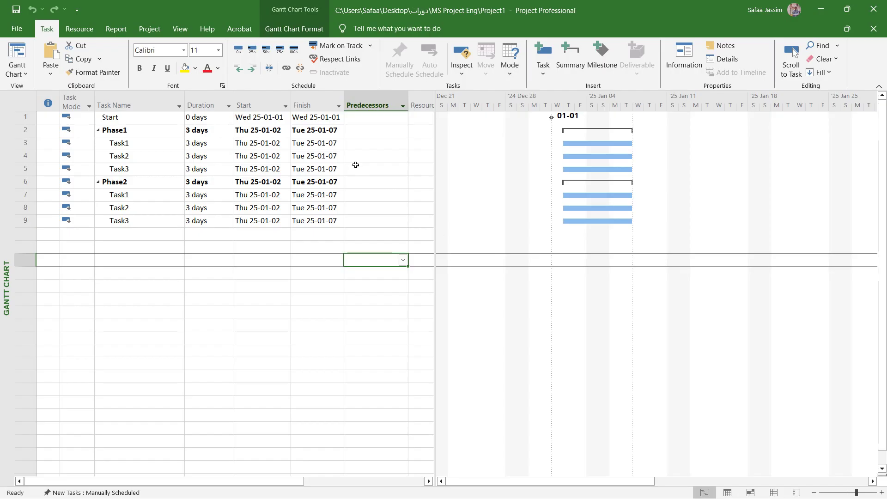
# Set the predecessor of Task1 under Phase1 to the Start milestone with a finish-to-start link, 1FS
pyautogui.click(378, 145)
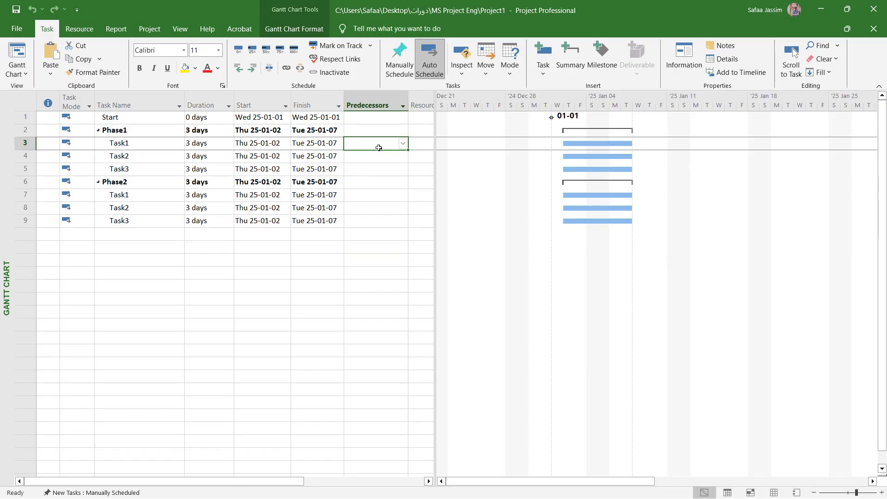
pyautogui.click(380, 157)
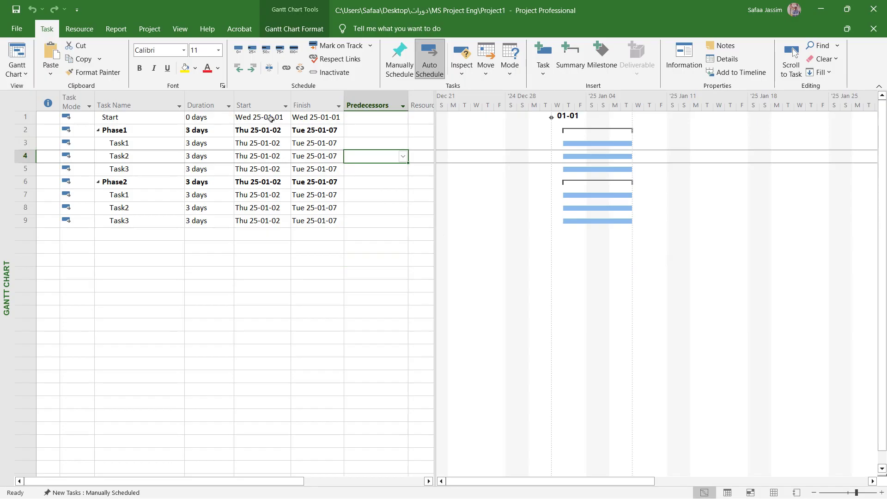
pyautogui.click(368, 143)
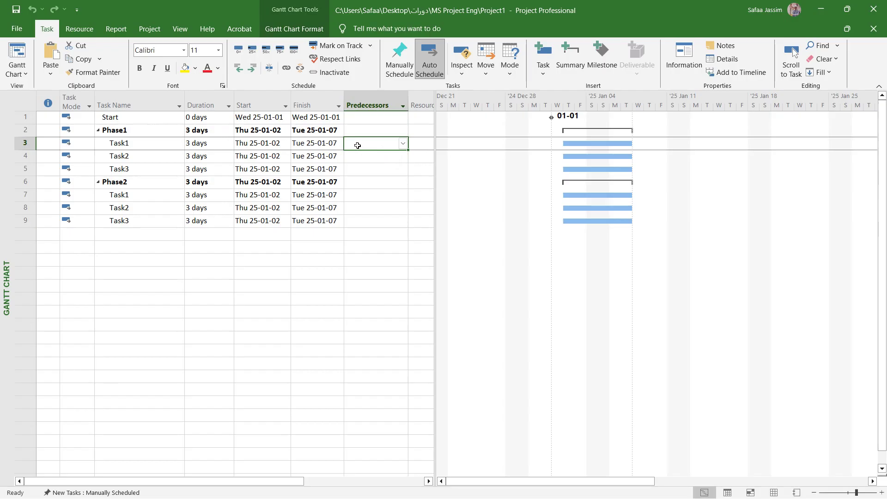
pyautogui.write('1')
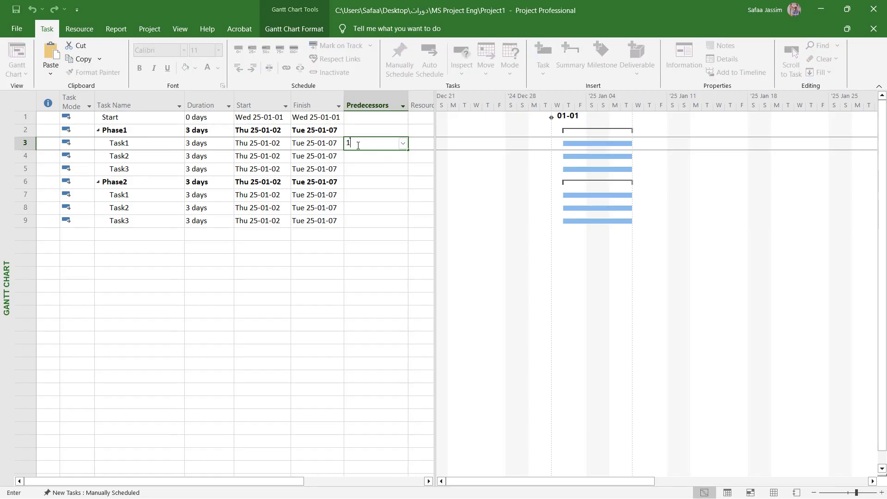
pyautogui.write('ب')
pyautogui.press('BackSpace')
pyautogui.write('FS')
pyautogui.press('Return')
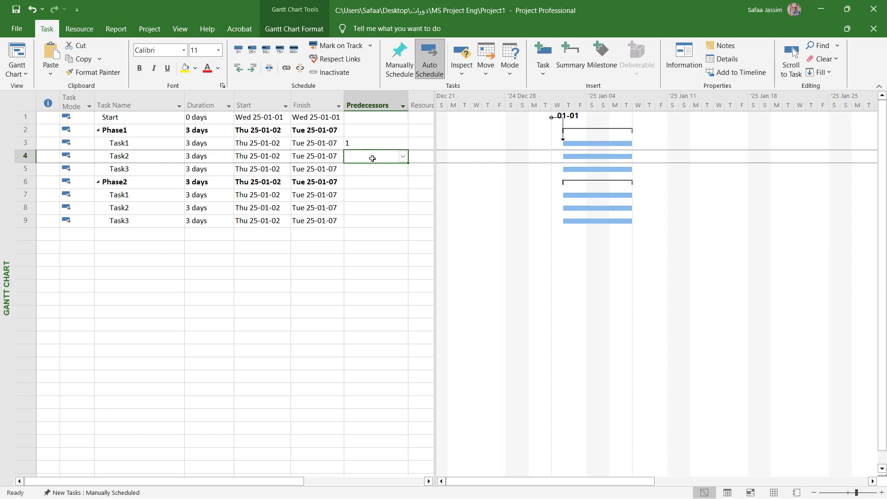
# Under Phase1, set Task2's predecessor to 3 and Task3's predecessor to 4FF for a finish-to-finish link
pyautogui.write('3')
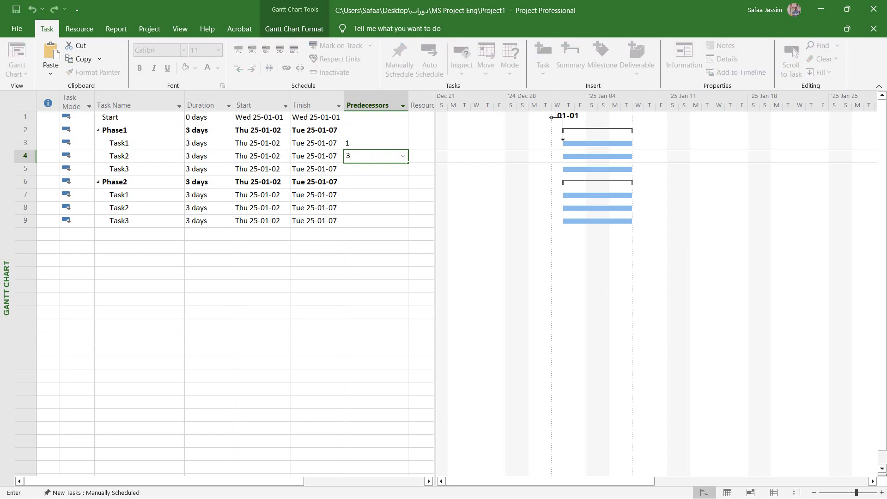
pyautogui.press('Return')
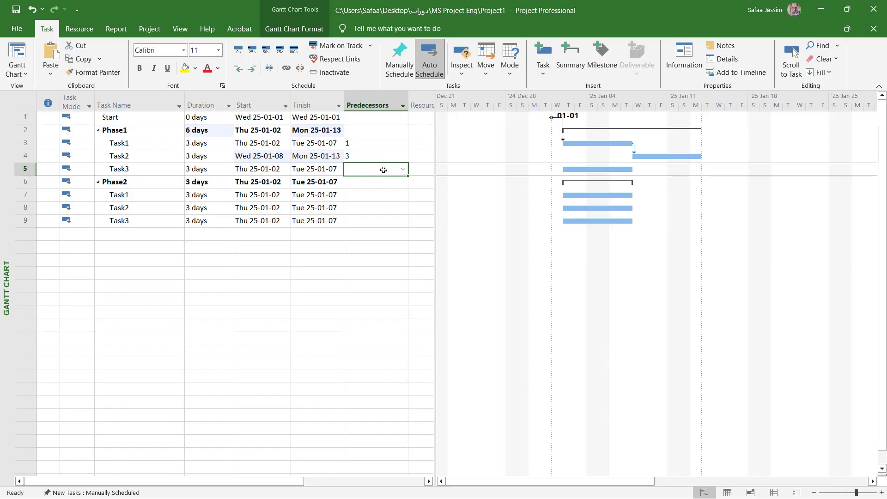
pyautogui.write('4')
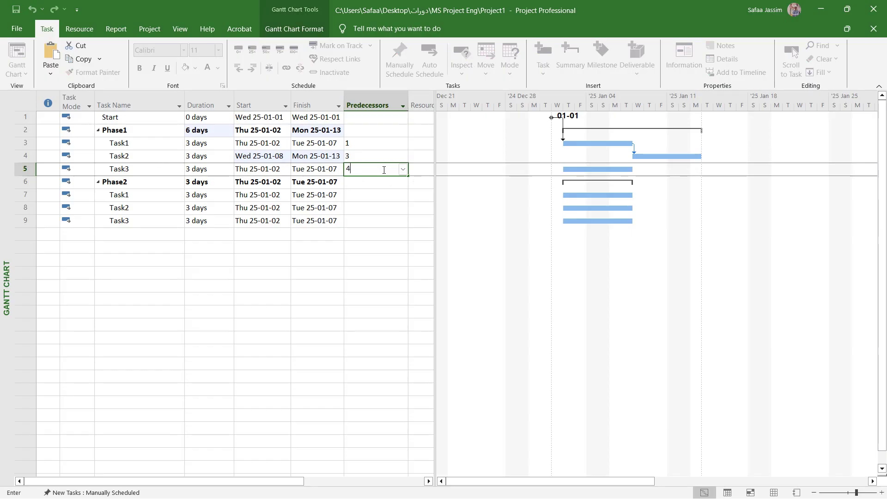
pyautogui.write('FF')
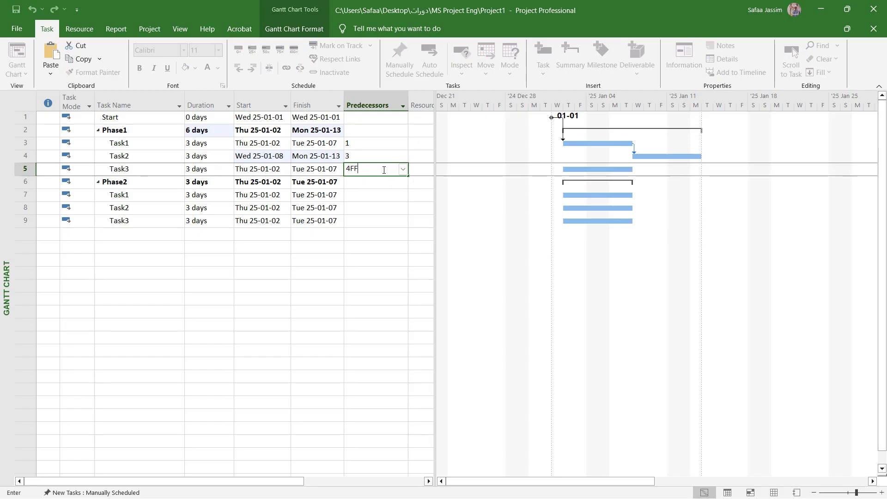
pyautogui.press('Return')
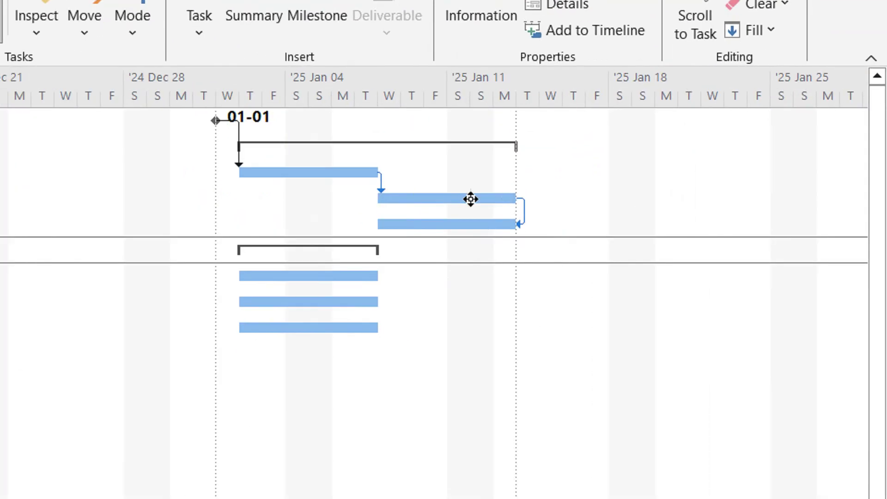
pyautogui.moveTo(464, 202)
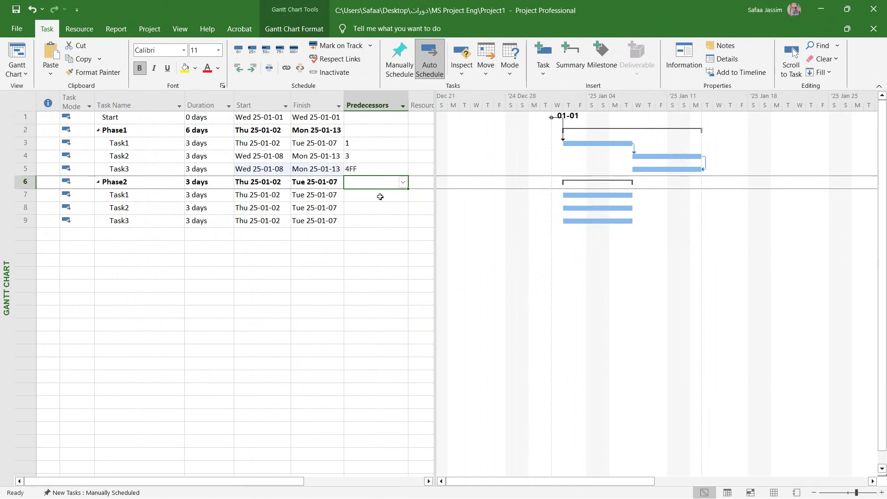
# Set the predecessor of Task1 under Phase2 to 5, linking it to the last task of Phase1
pyautogui.click(380, 197)
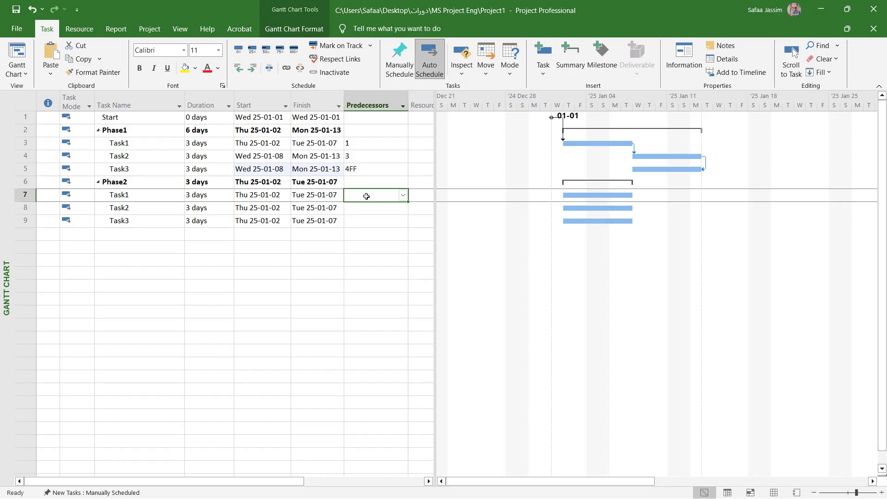
pyautogui.write('5')
pyautogui.press('Return')
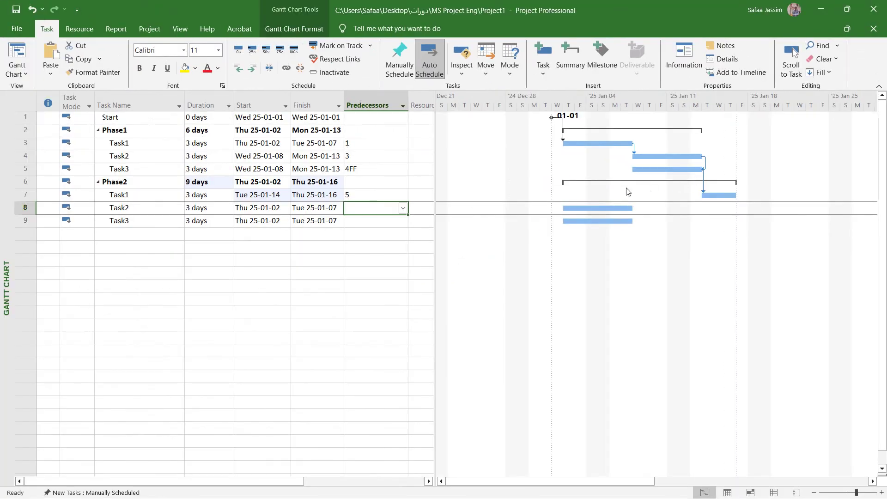
# Link Task2 under Phase2 start-to-start with the task before it by setting its predecessor to 7SS
pyautogui.click(373, 232)
pyautogui.click(368, 208)
pyautogui.write('7')
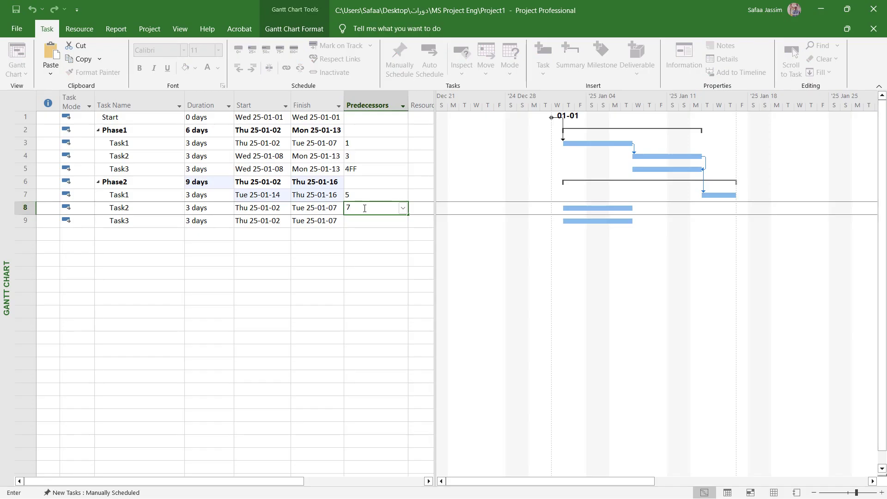
pyautogui.write('SS')
pyautogui.press('Return')
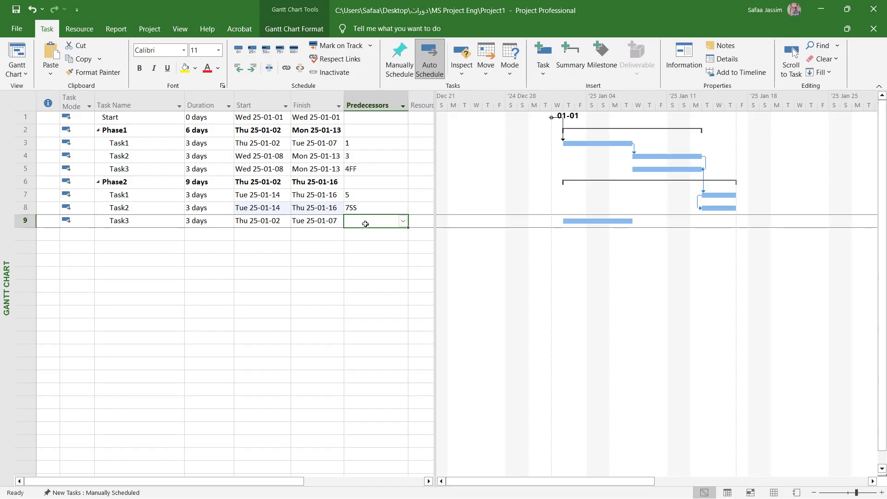
# Link Task3 under Phase2 start-to-finish with the task before it by setting its predecessor to 8SF
pyautogui.write('8')
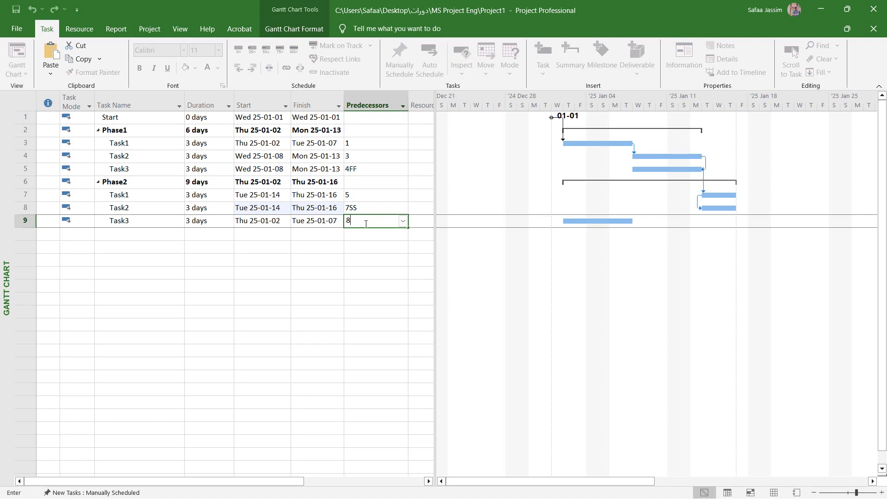
pyautogui.write('SF')
pyautogui.press('Return')
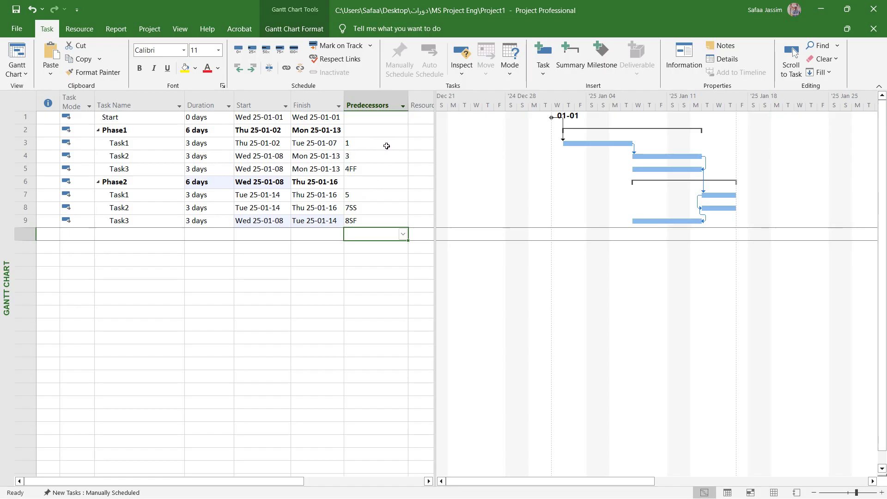
# Open the task information for Task1 under Phase1 and review its general and predecessor details
pyautogui.click(370, 144)
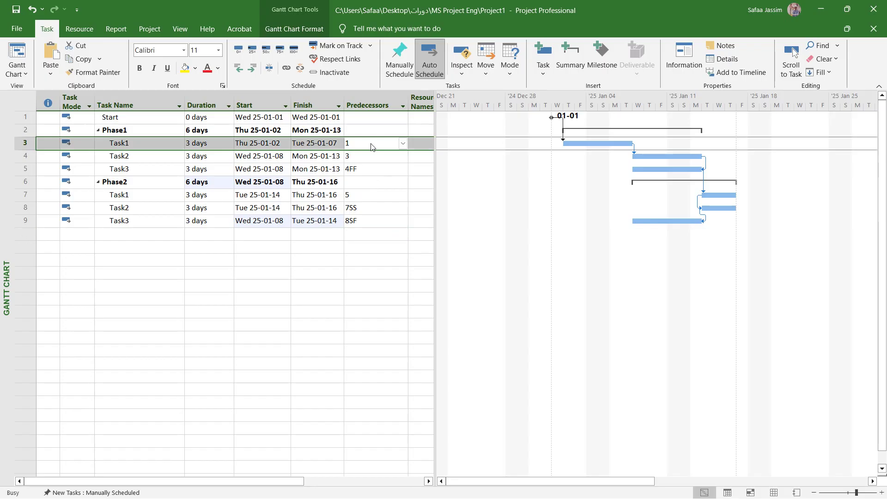
pyautogui.doubleClick(371, 146)
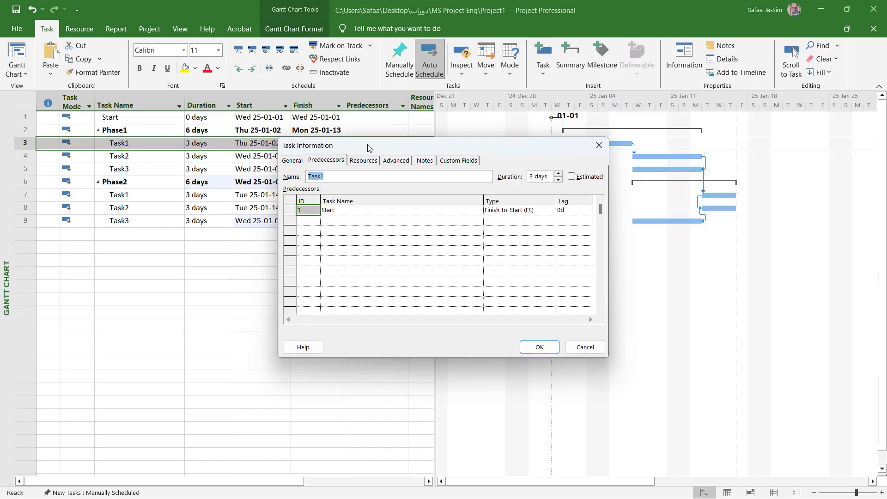
pyautogui.click(293, 162)
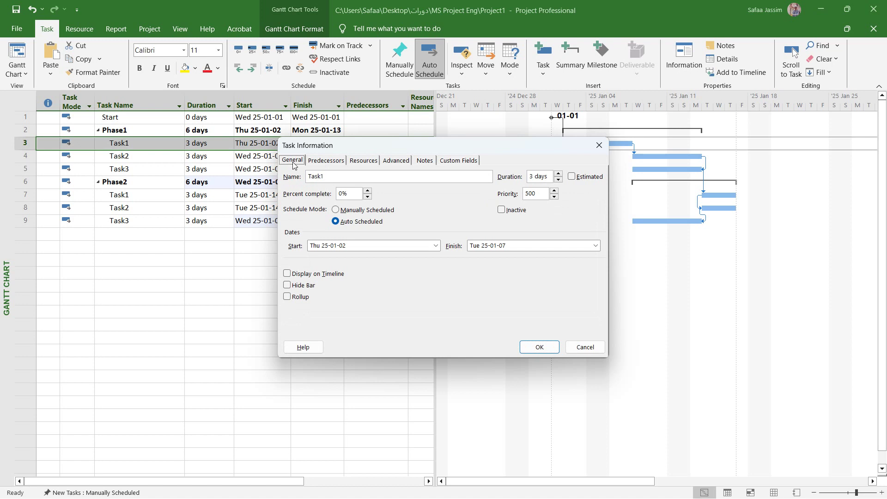
pyautogui.click(327, 162)
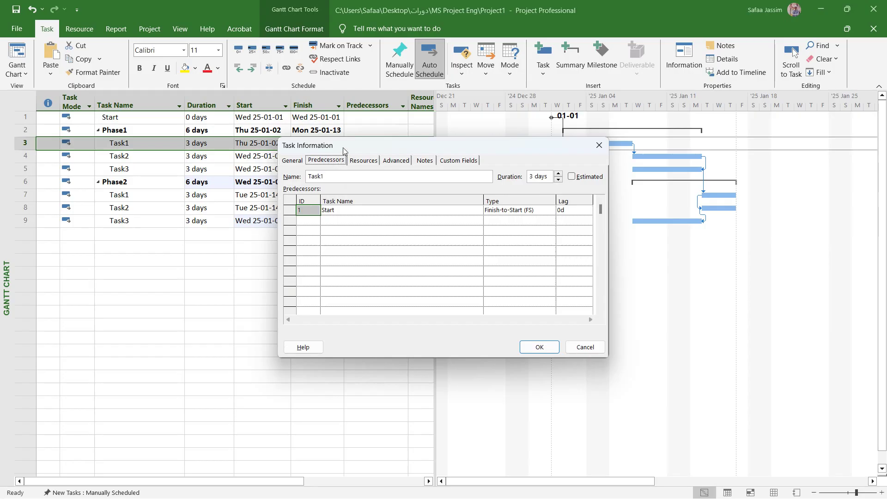
pyautogui.moveTo(387, 142); pyautogui.dragTo(374, 198)
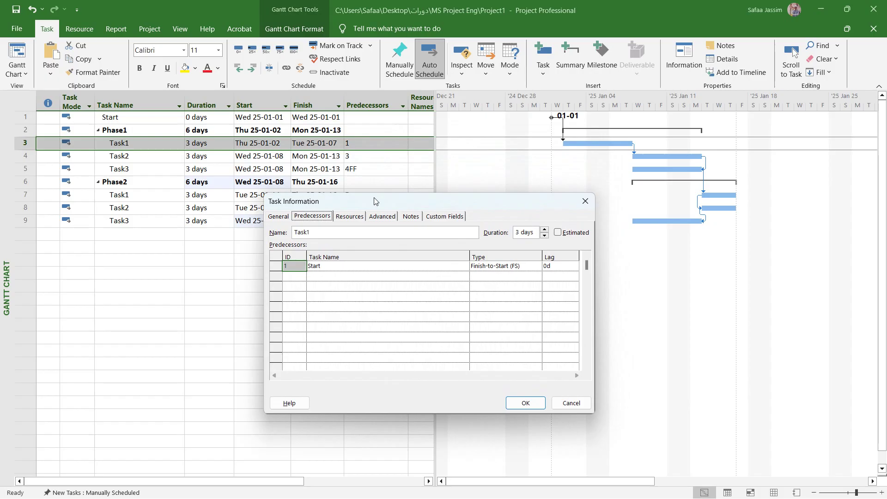
# Examine the available predecessor tasks and link types for Task1's link to Start, and close the task information
pyautogui.click(366, 265)
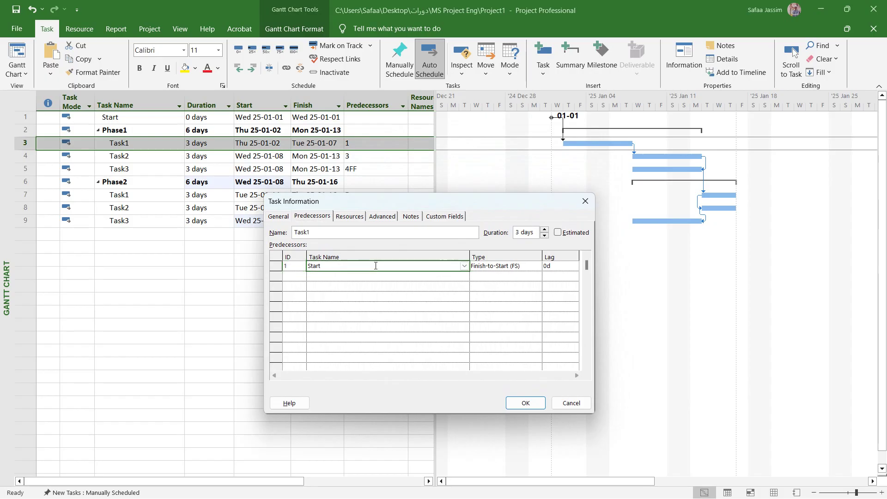
pyautogui.click(465, 266)
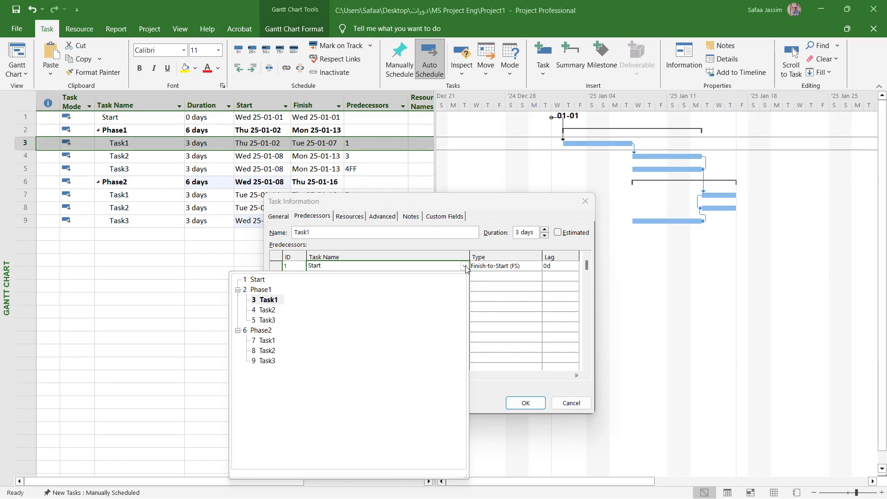
pyautogui.click(464, 267)
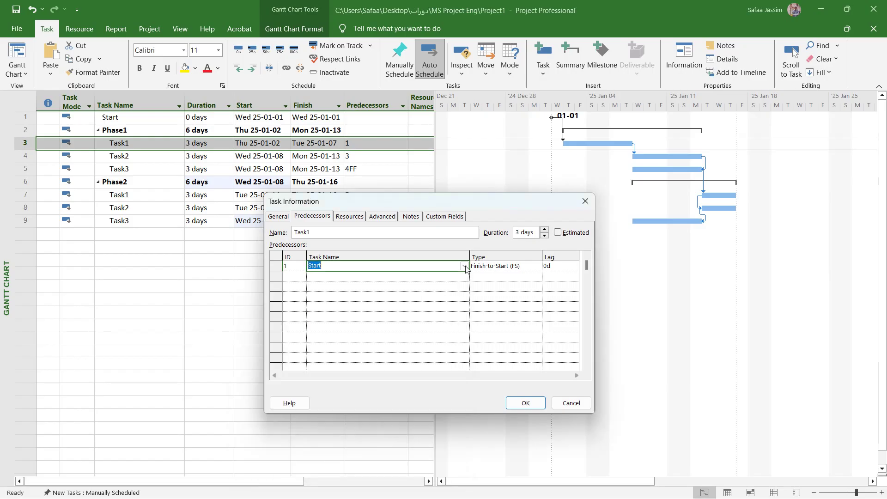
pyautogui.click(522, 266)
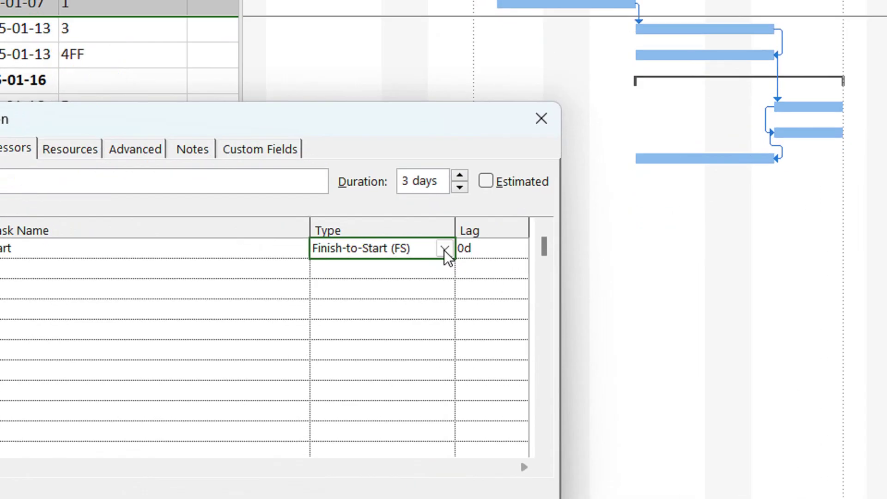
pyautogui.click(444, 250)
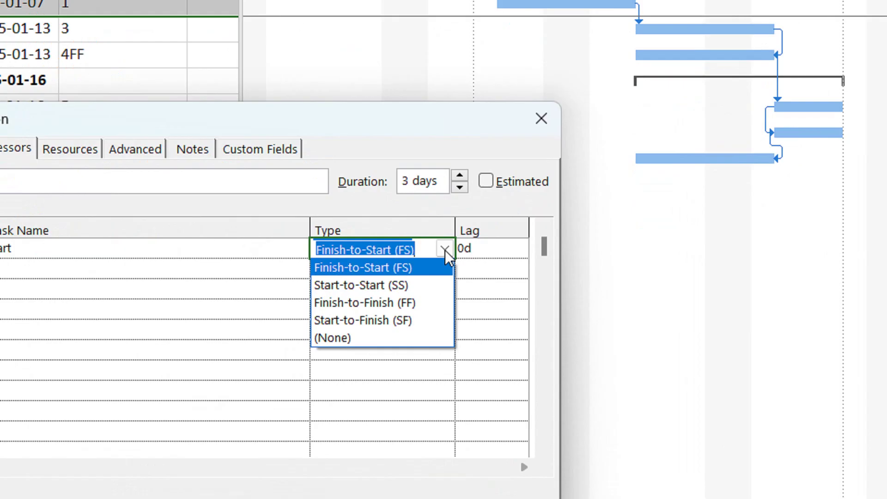
pyautogui.click(445, 250)
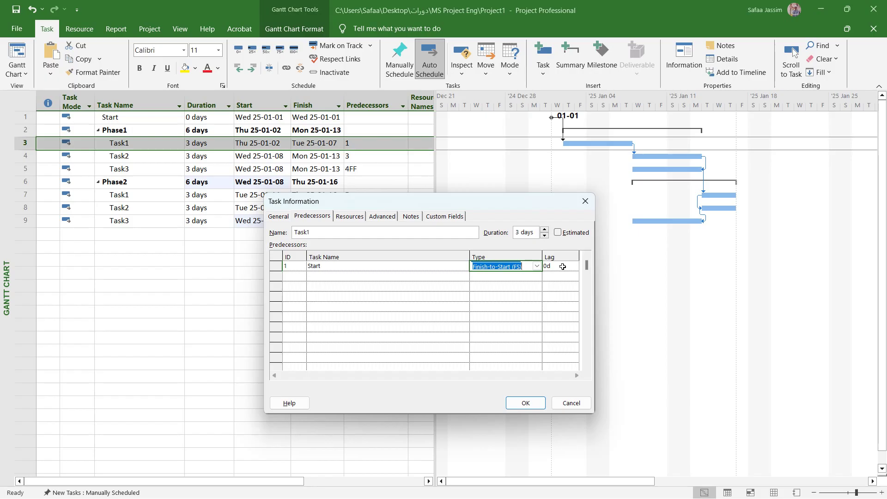
pyautogui.click(516, 406)
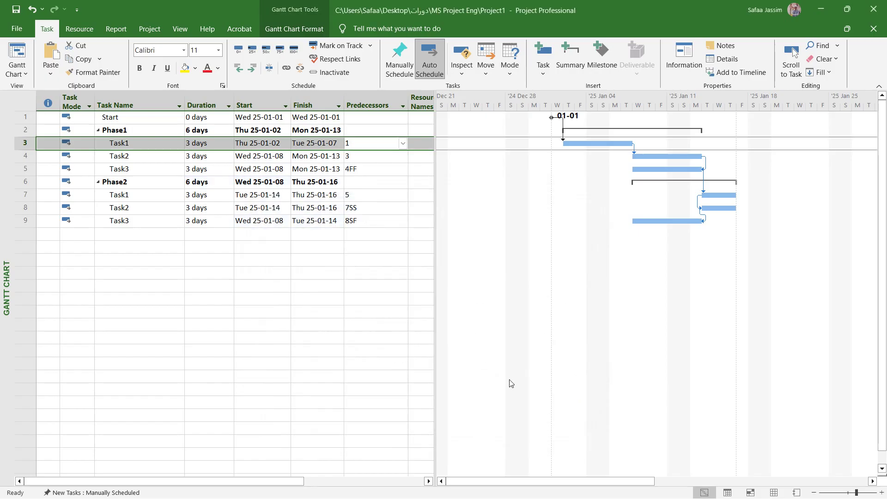